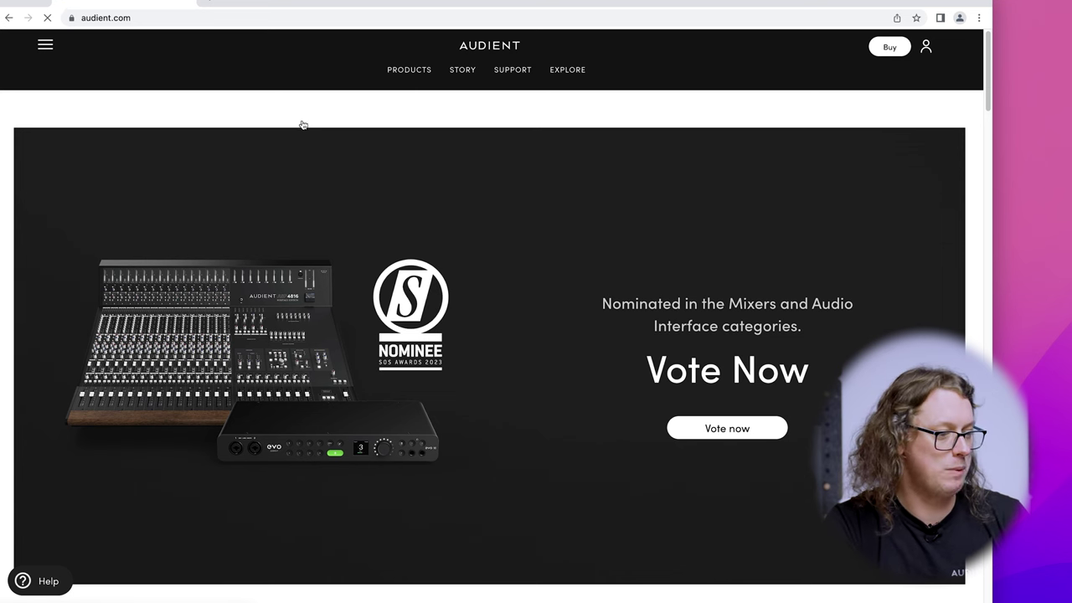
Open the ID14 product page from Audio Interfaces in Audient's Products menu.
mouse_move(408, 68)
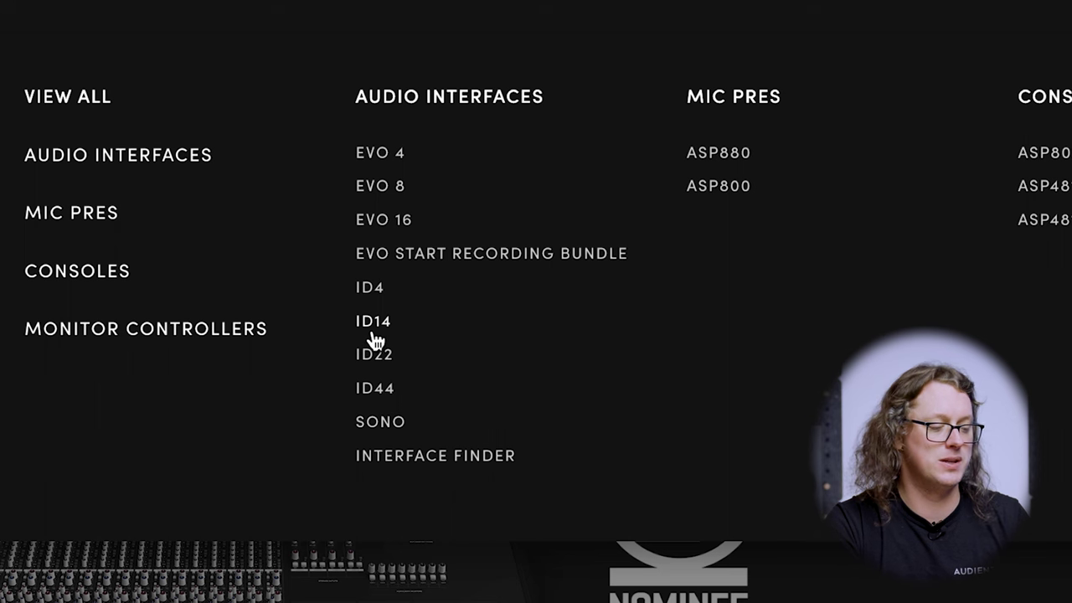
left_click(372, 335)
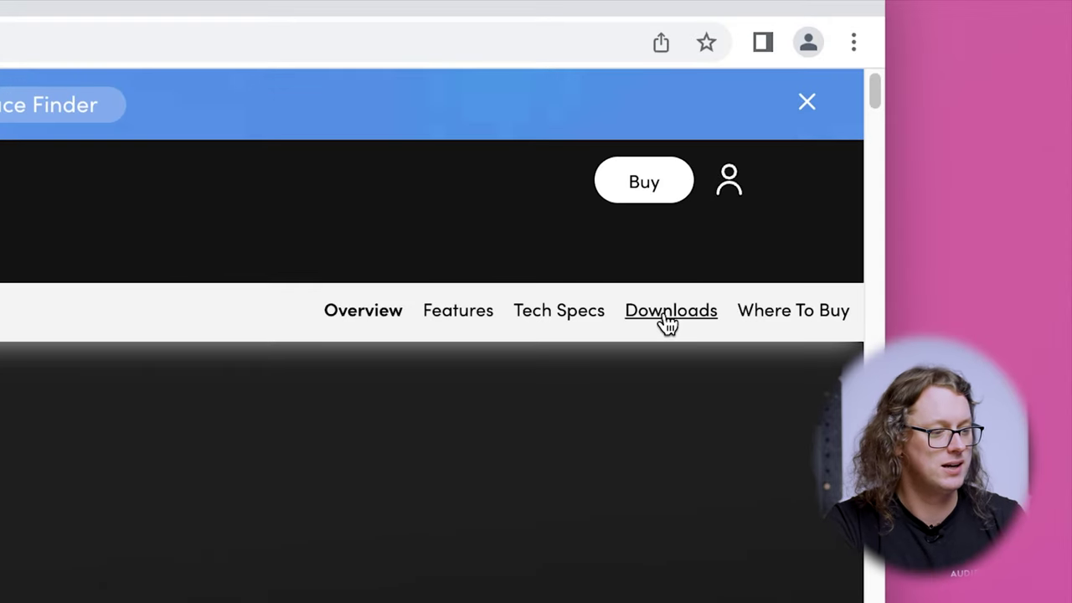
Jump to the iD14 page's Downloads section and scroll down through it.
left_click(667, 322)
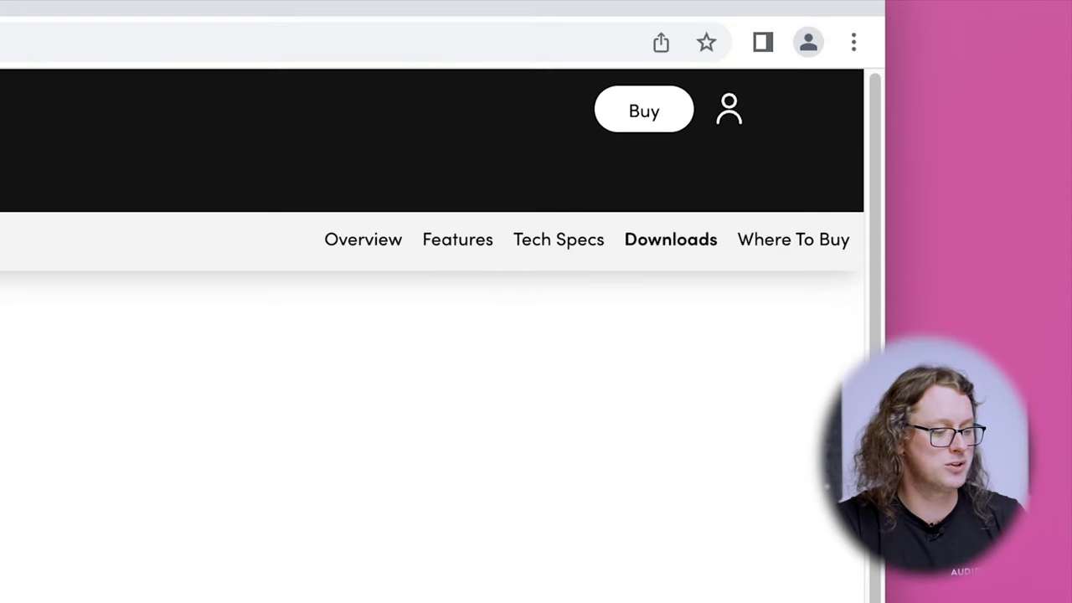
scroll(202, 369, "down", 2)
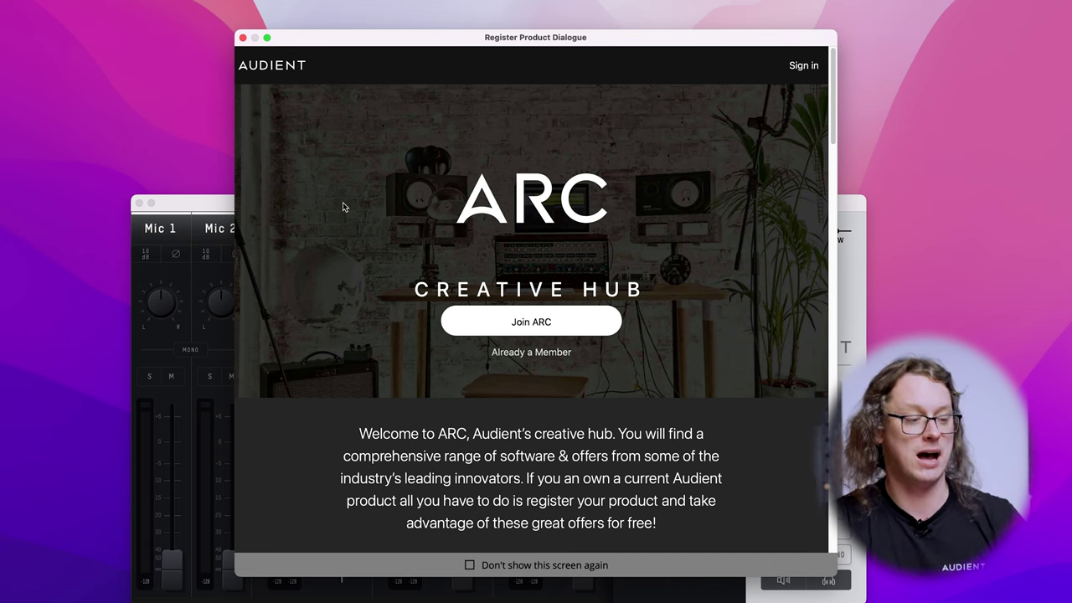
Close the Audient iD Register Product dialog.
left_click(242, 38)
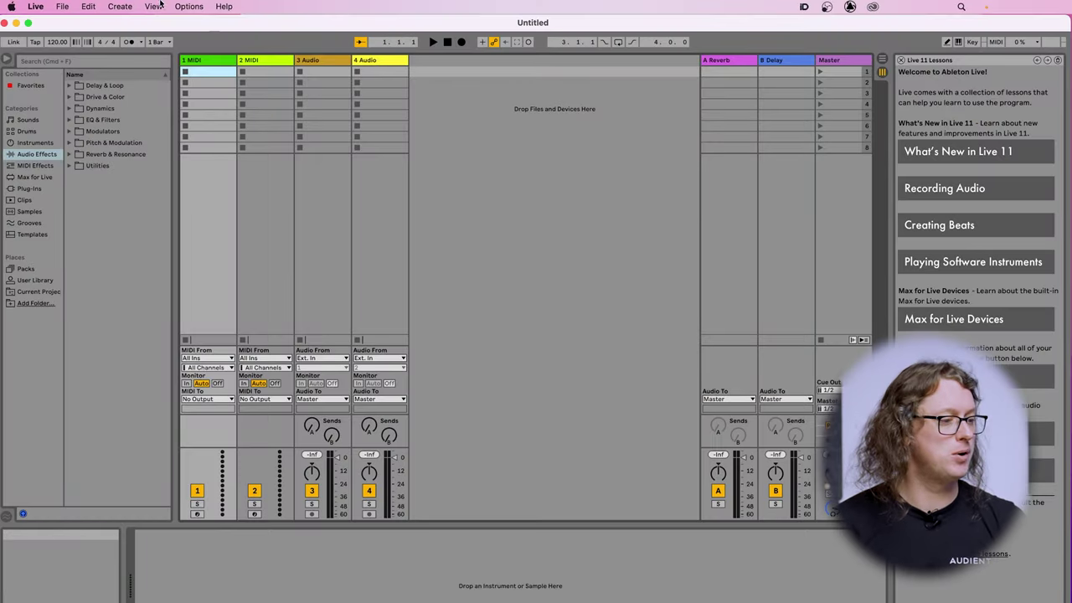
In Live's Audio preferences, keep the CoreAudio driver and set Audio Input Device to Audient iD14.
left_click(35, 6)
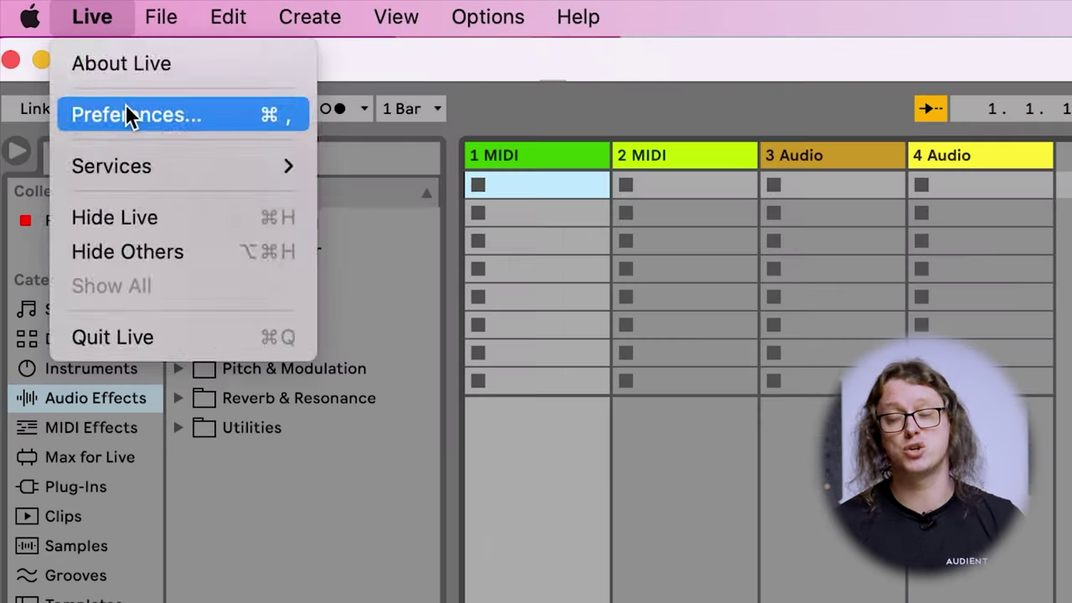
left_click(49, 40)
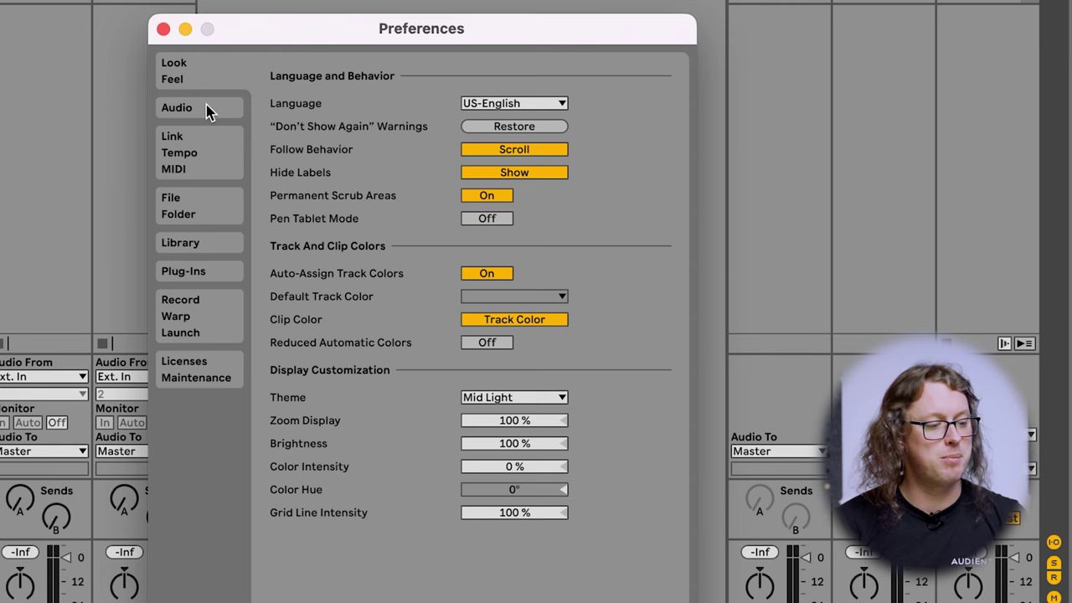
left_click(206, 108)
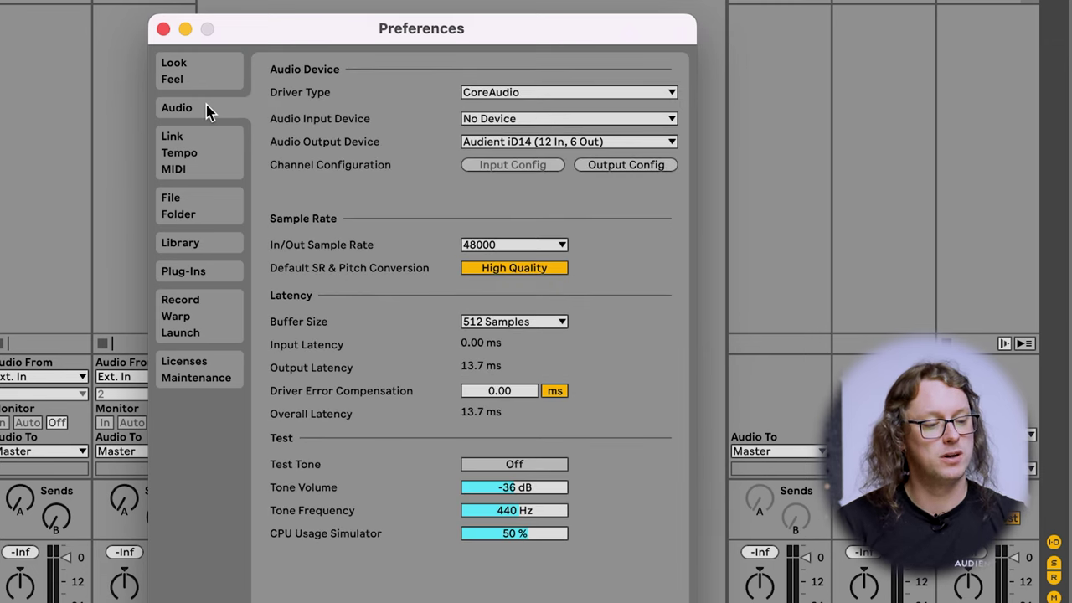
left_click(491, 94)
left_click(400, 101)
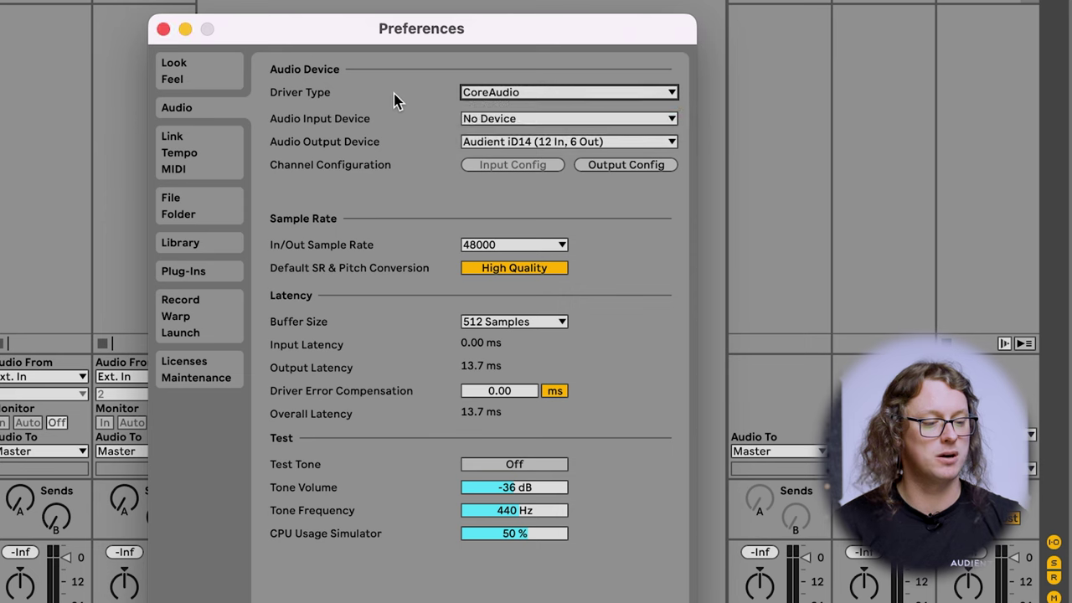
left_click(486, 121)
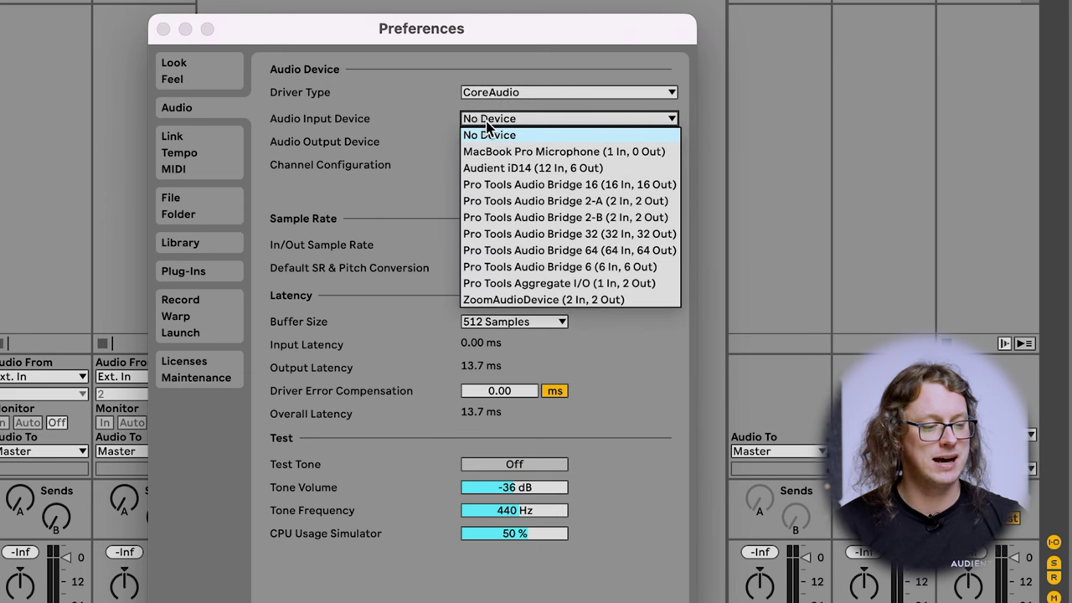
left_click(486, 170)
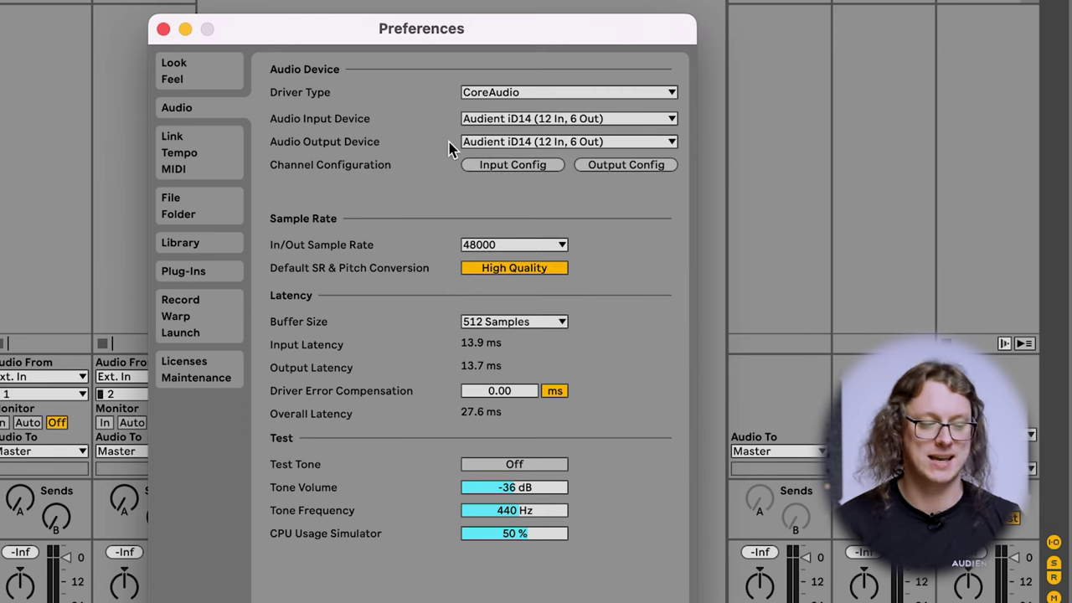
left_click(513, 165)
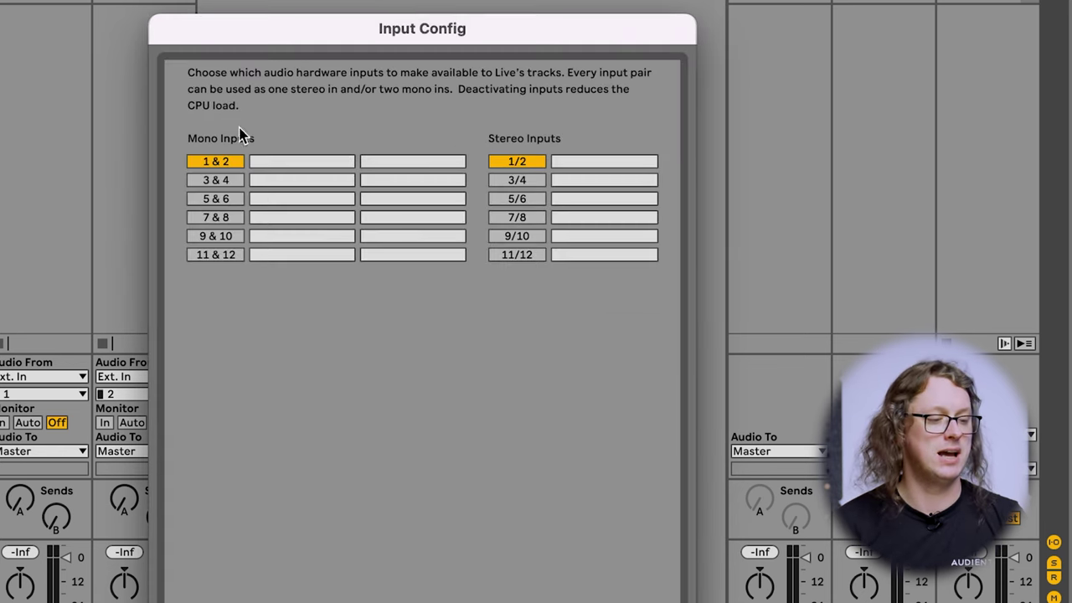
Enable mono inputs 3 & 4, 5 & 6, 7 & 8, 9 & 10 and 11 & 12 in Input Config.
left_click(232, 183)
left_click(227, 194)
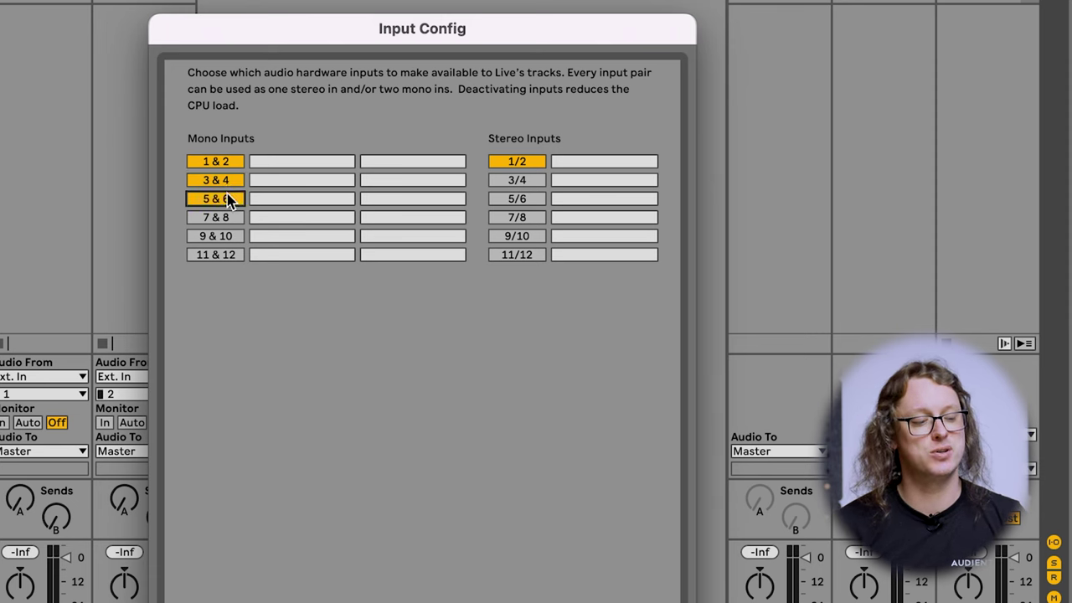
left_click(227, 216)
left_click(232, 237)
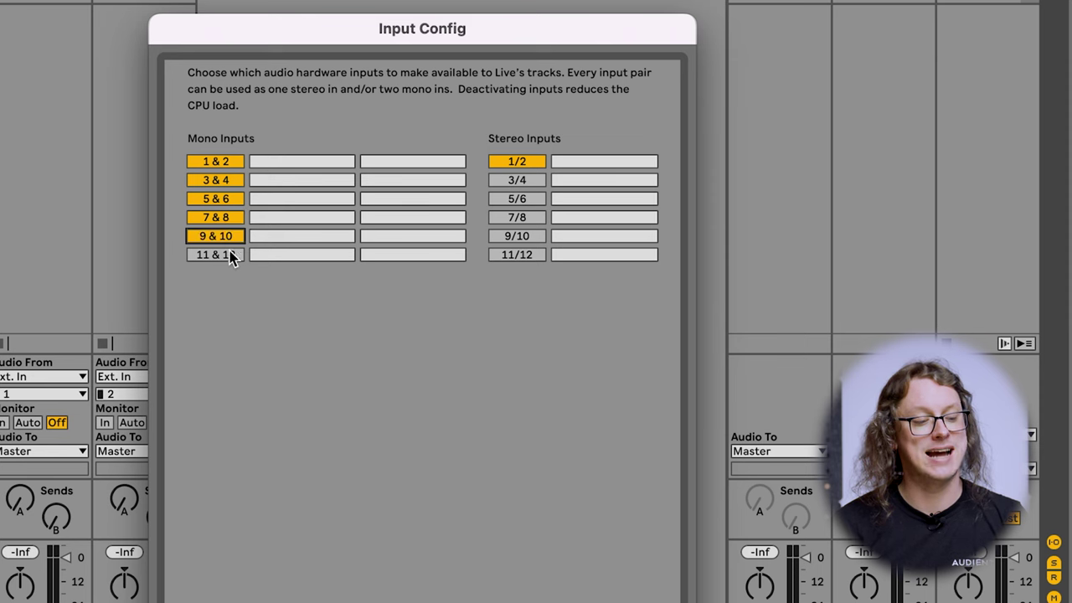
left_click(230, 255)
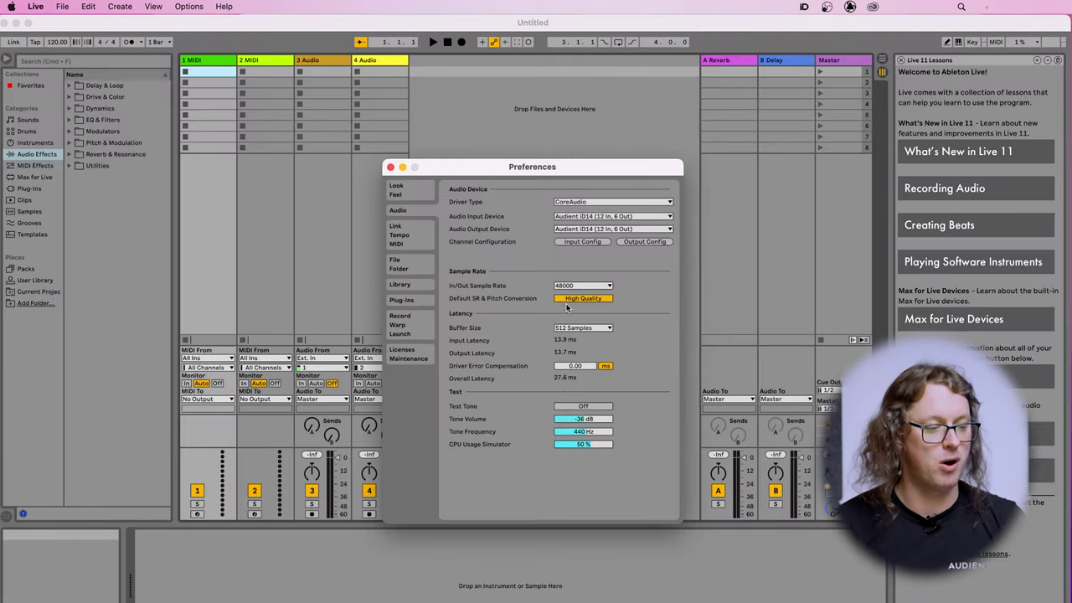
Enable stereo outputs 3/4 and 5/6 in Output Config and confirm with OK.
left_click(570, 307)
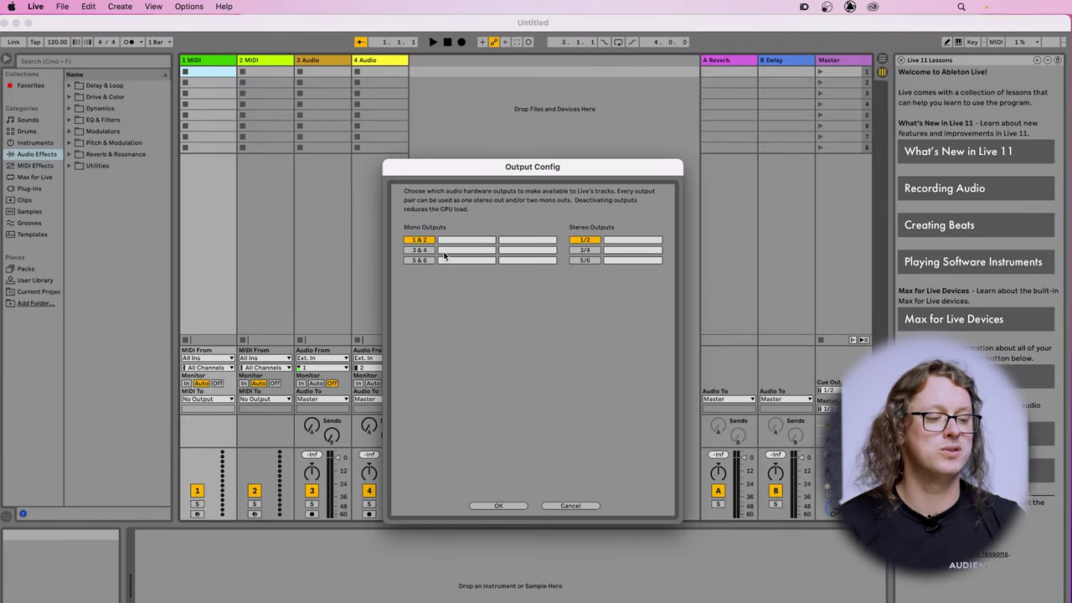
left_click(577, 251)
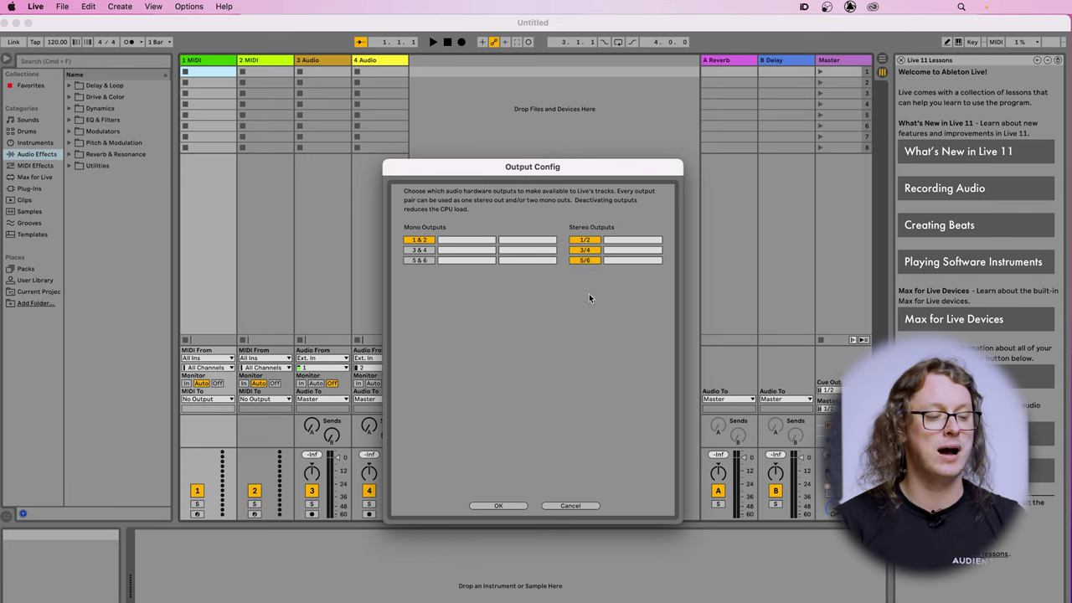
left_click(492, 505)
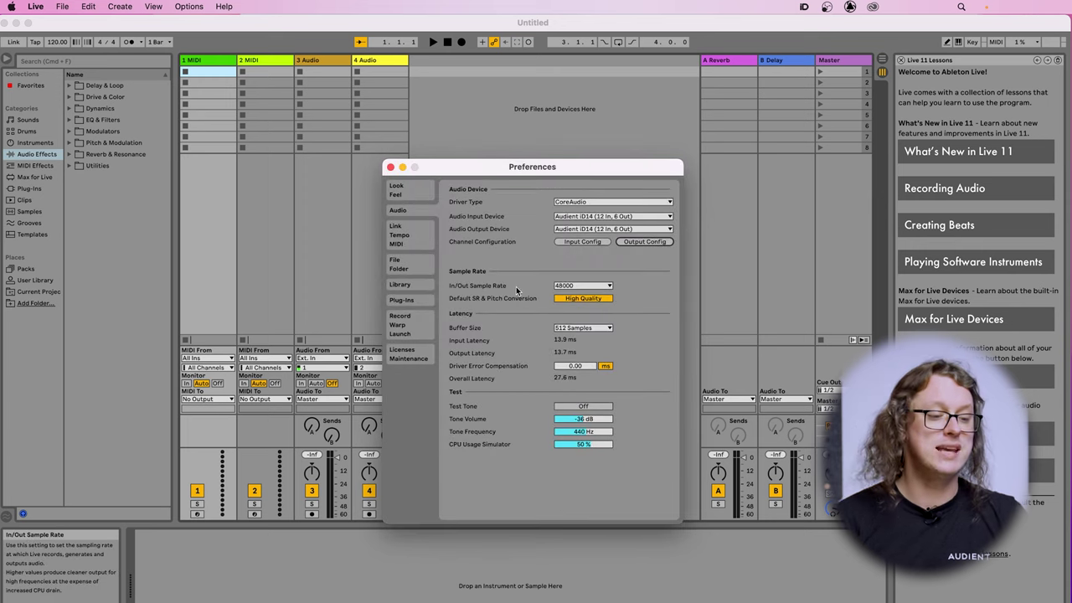
left_click(561, 286)
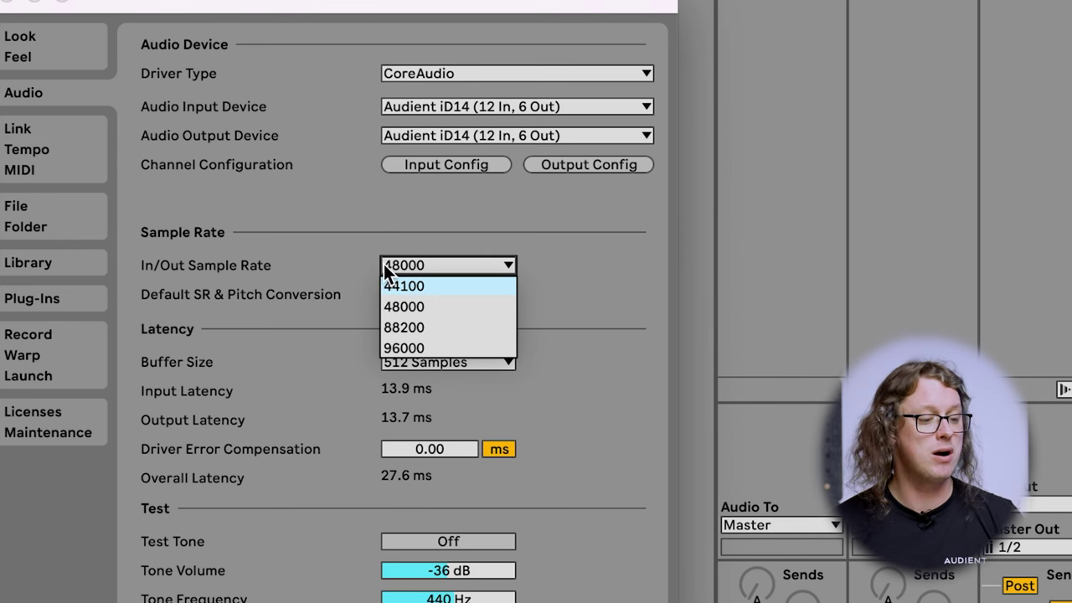
Leave the In/Out Sample Rate at 48000 Hz and open the Buffer Size list.
left_click(354, 251)
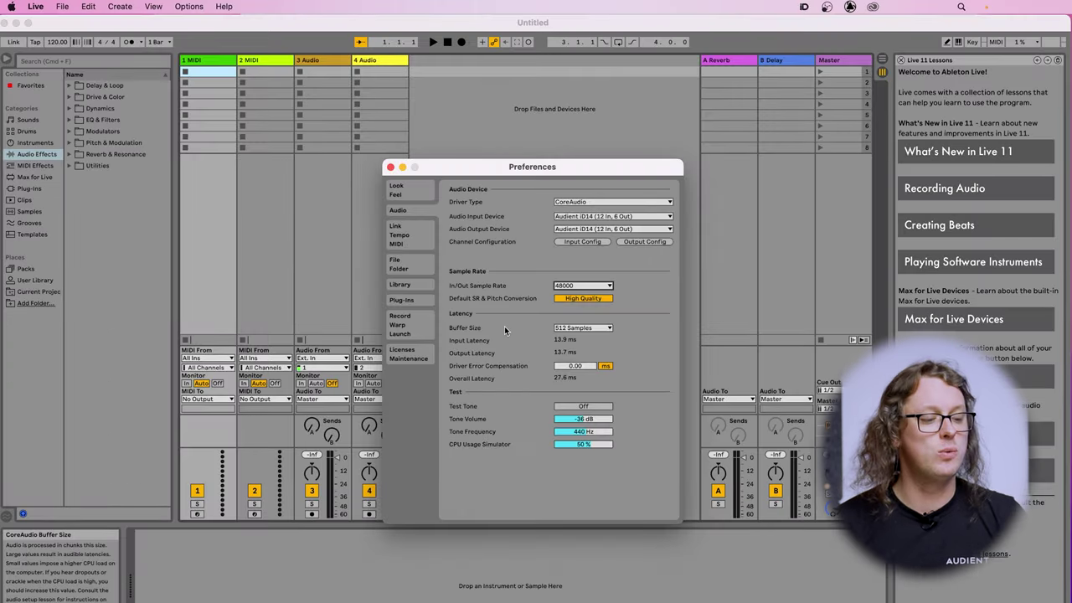
left_click(556, 328)
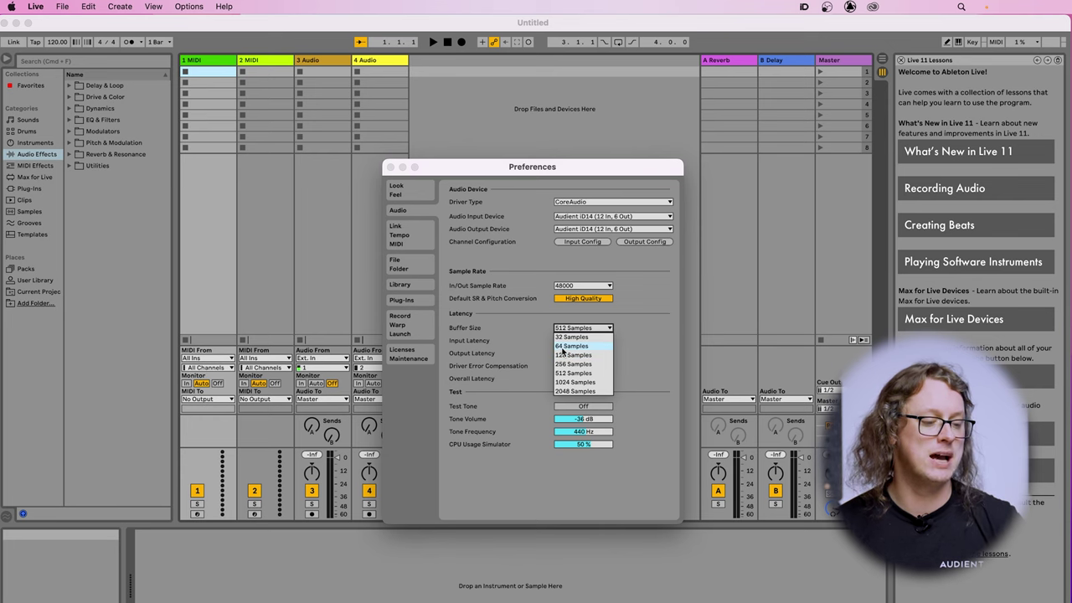
Set Buffer Size to 128 samples and close the Preferences window.
left_click(563, 346)
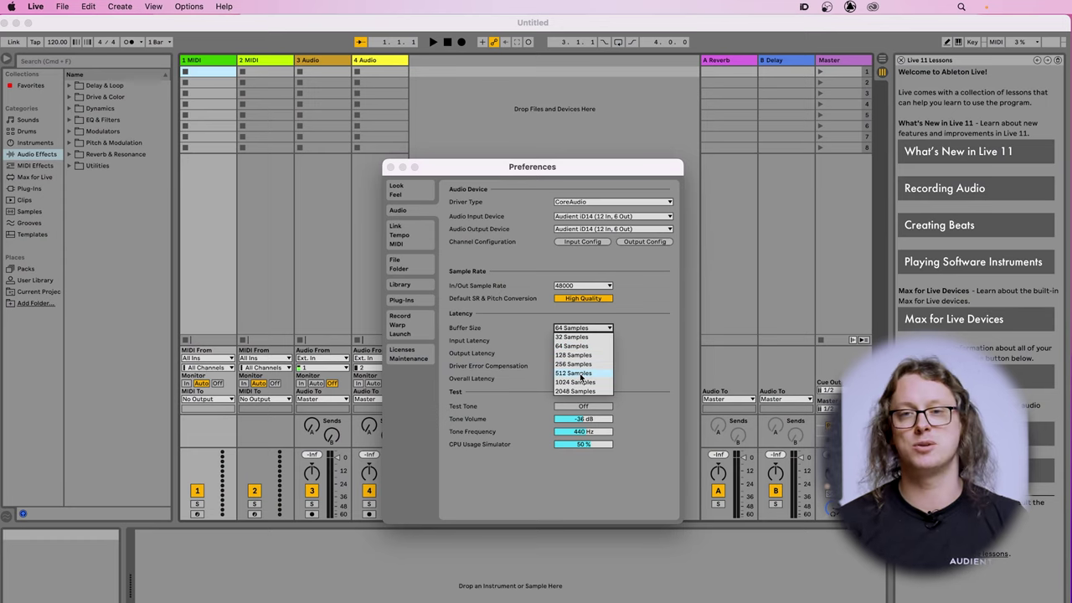
left_click(561, 356)
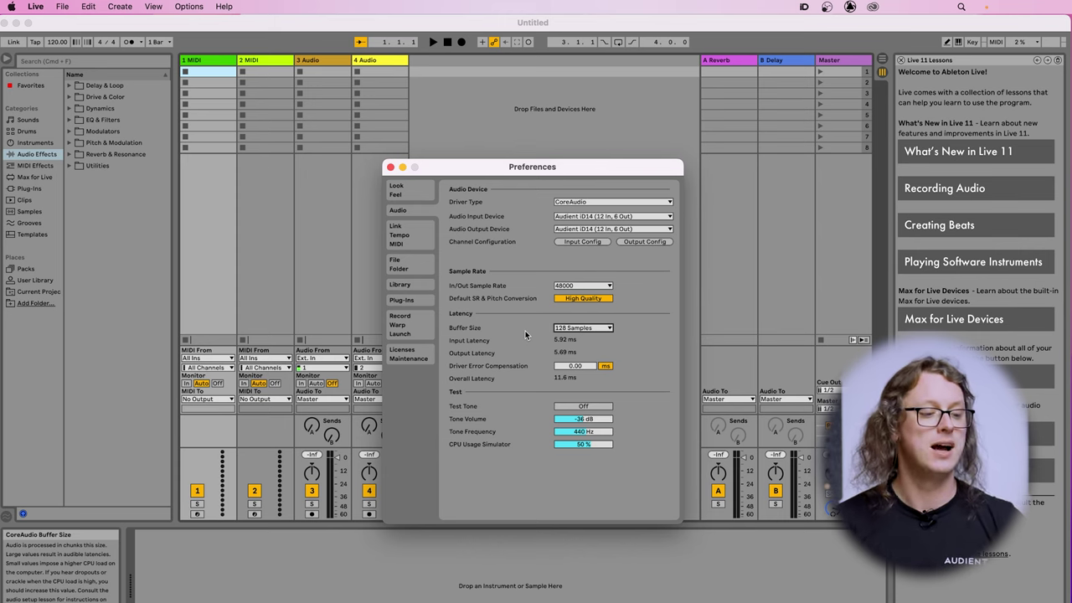
left_click(575, 334)
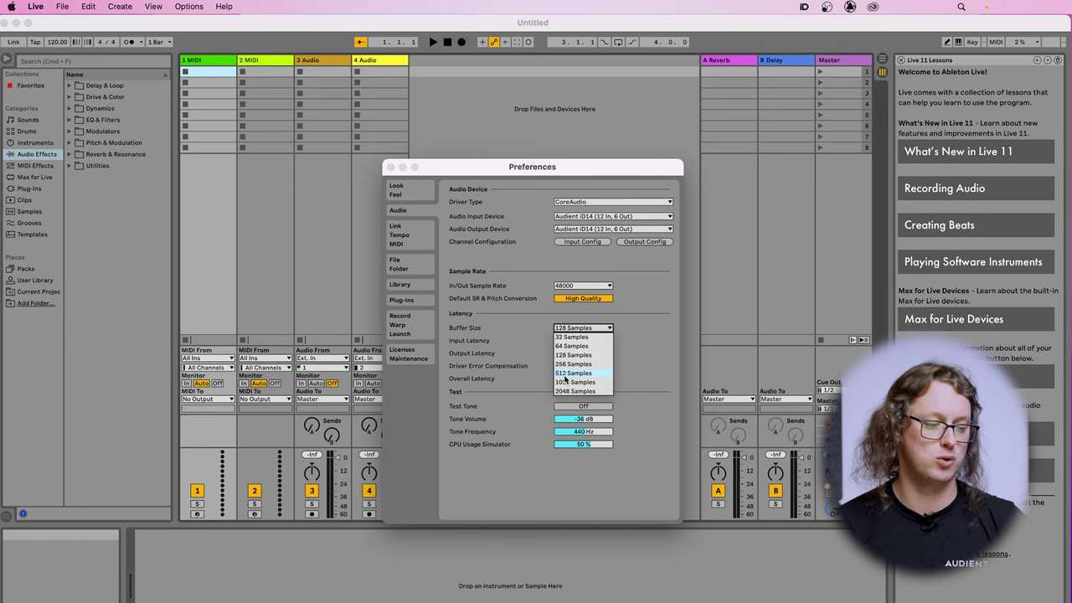
left_click(566, 374)
left_click(387, 166)
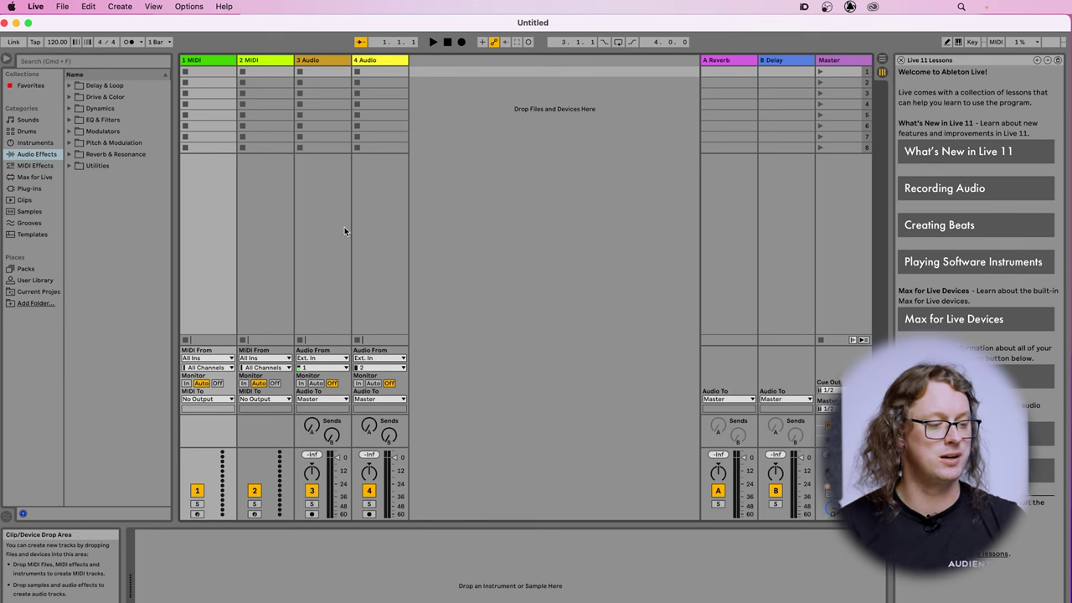
Select the 3 Audio track and open its Audio From source list.
right_click(468, 218)
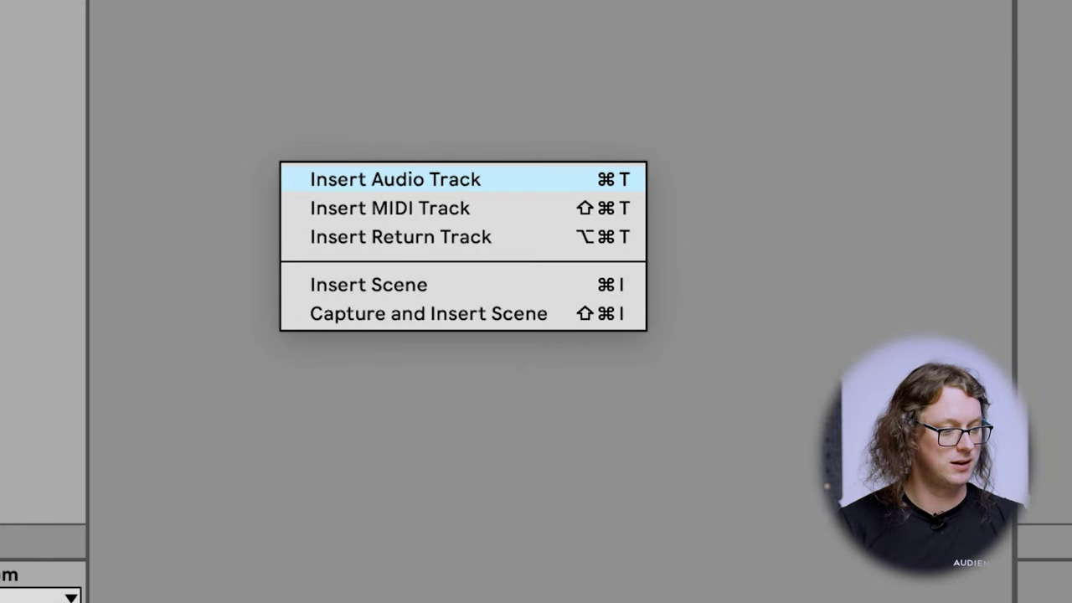
key("Return")
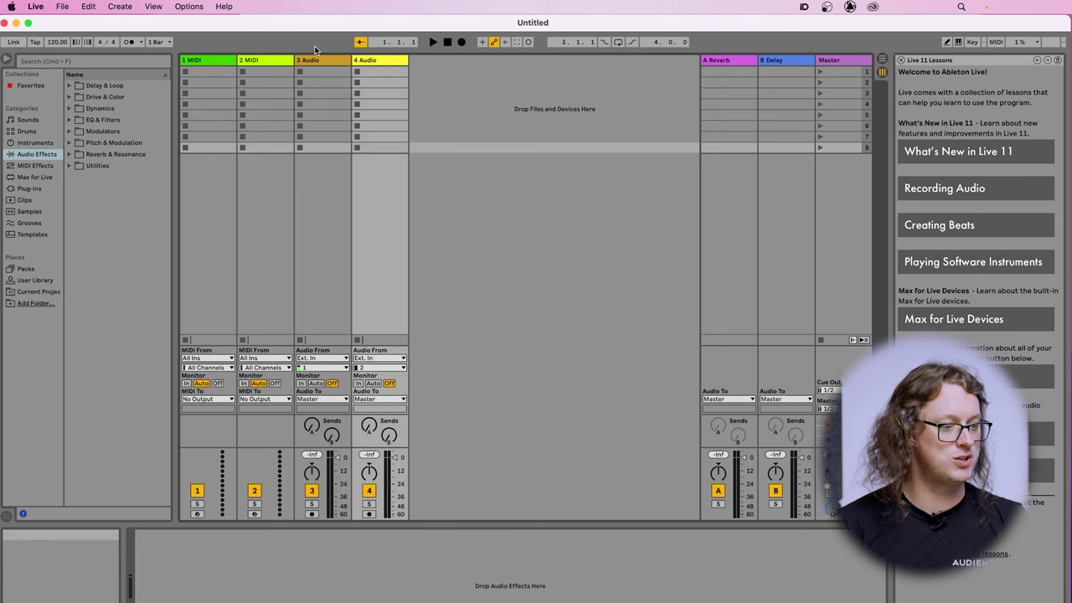
left_click(309, 295)
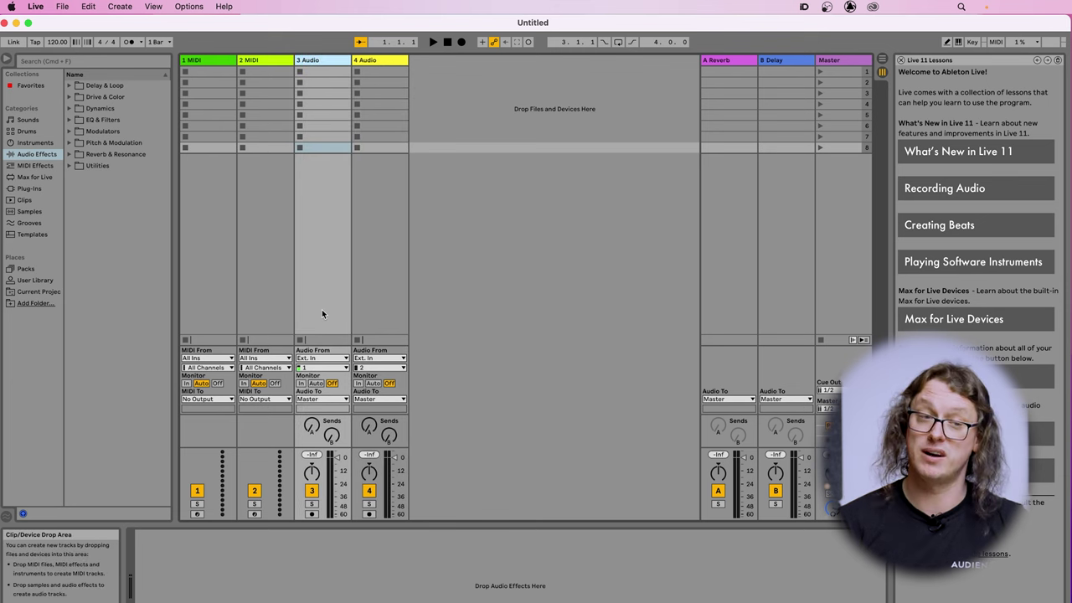
left_click(322, 358)
Set track 3's input to Ext. In, channel 1.
left_click(323, 361)
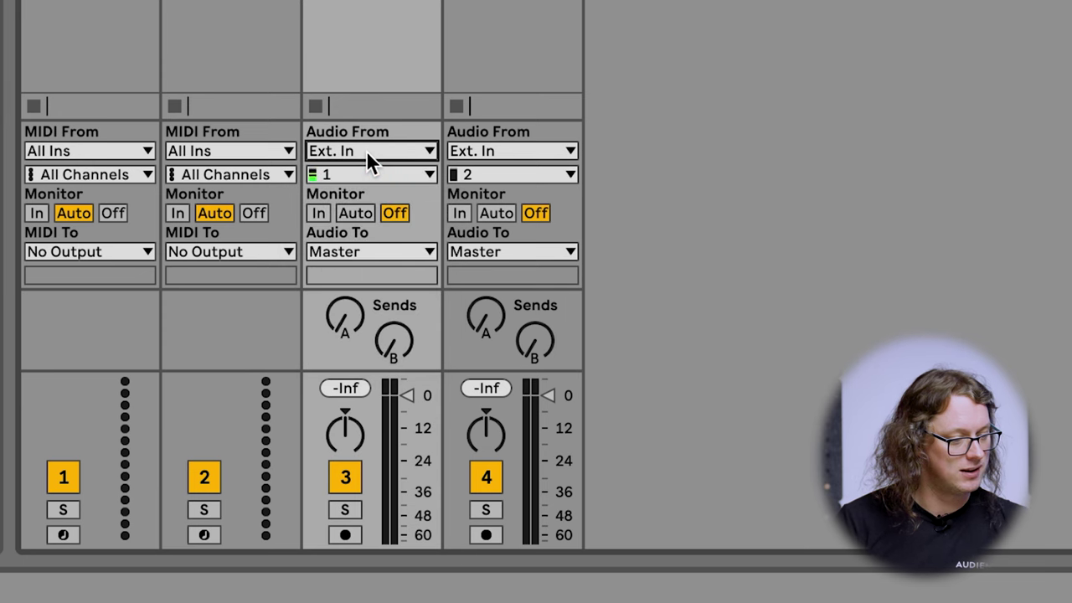
left_click(367, 173)
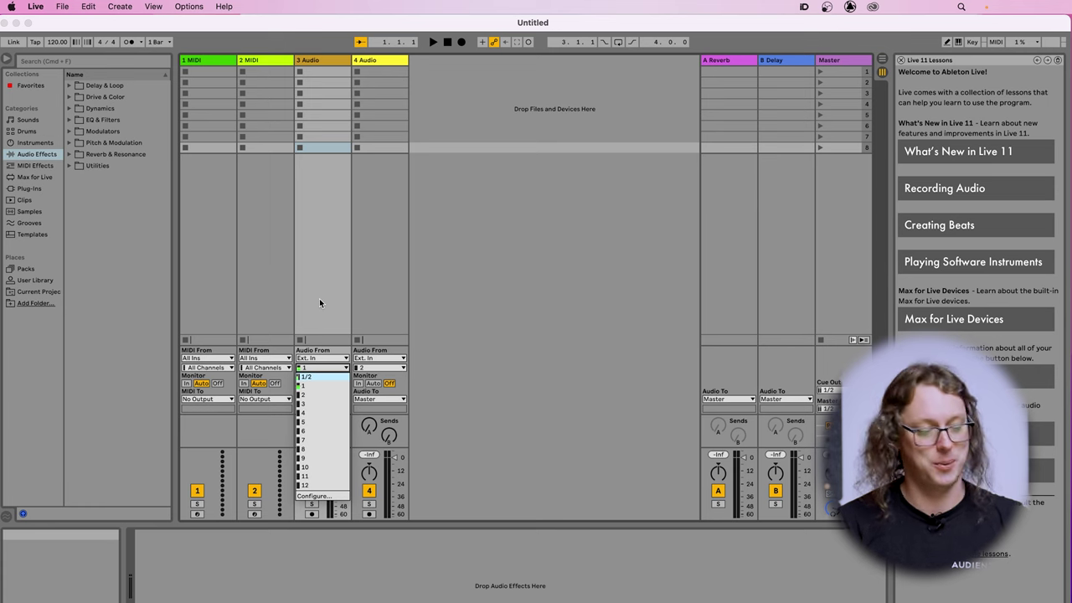
key("Escape")
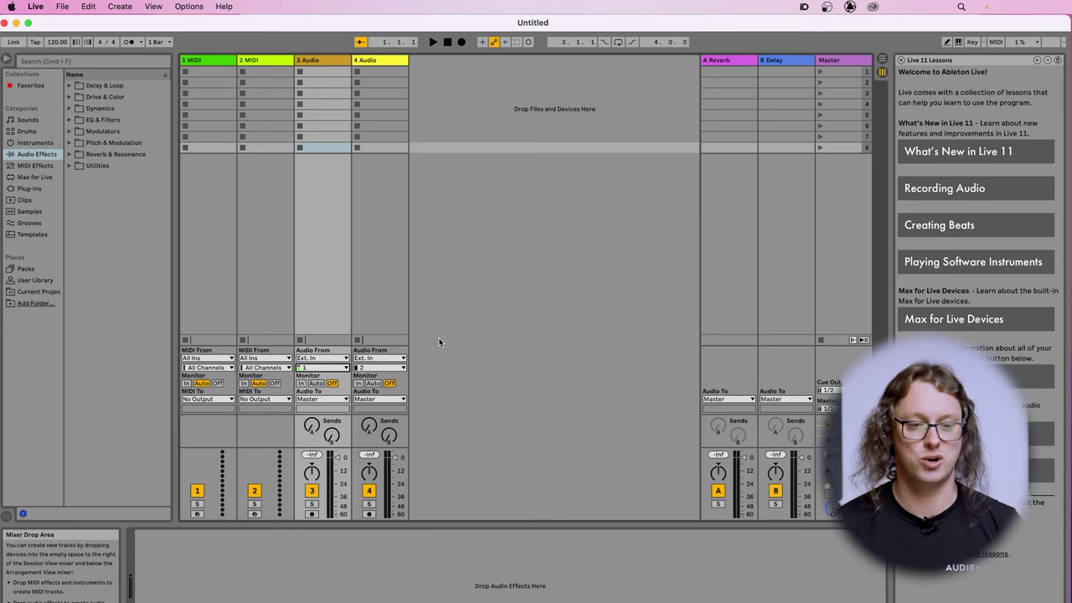
Switch track 3 Audio's monitoring to Off and bring the Audient iD mixer back up.
left_click(302, 385)
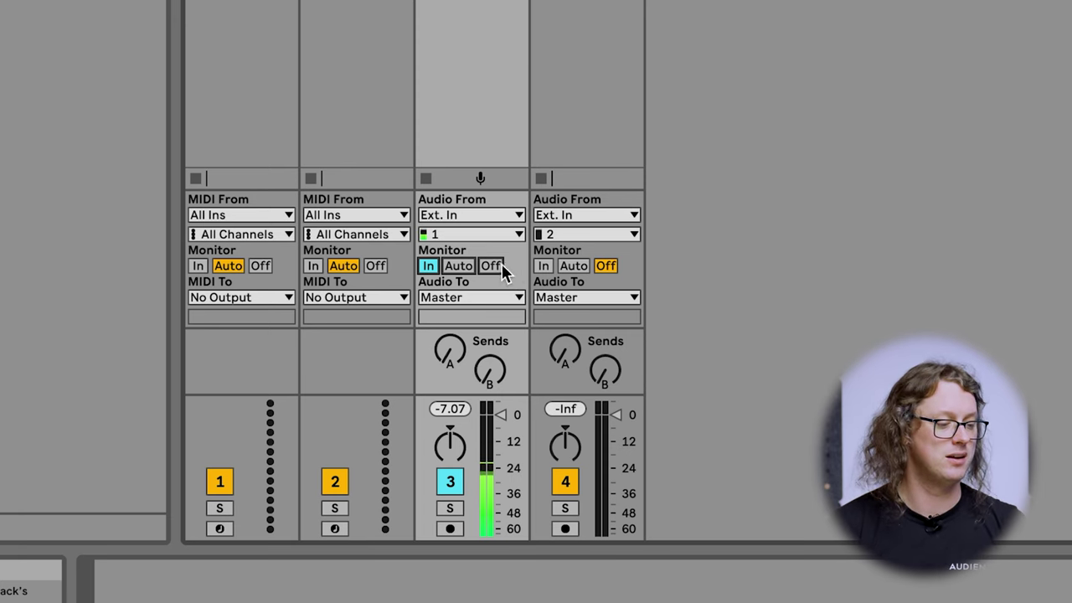
left_click(493, 266)
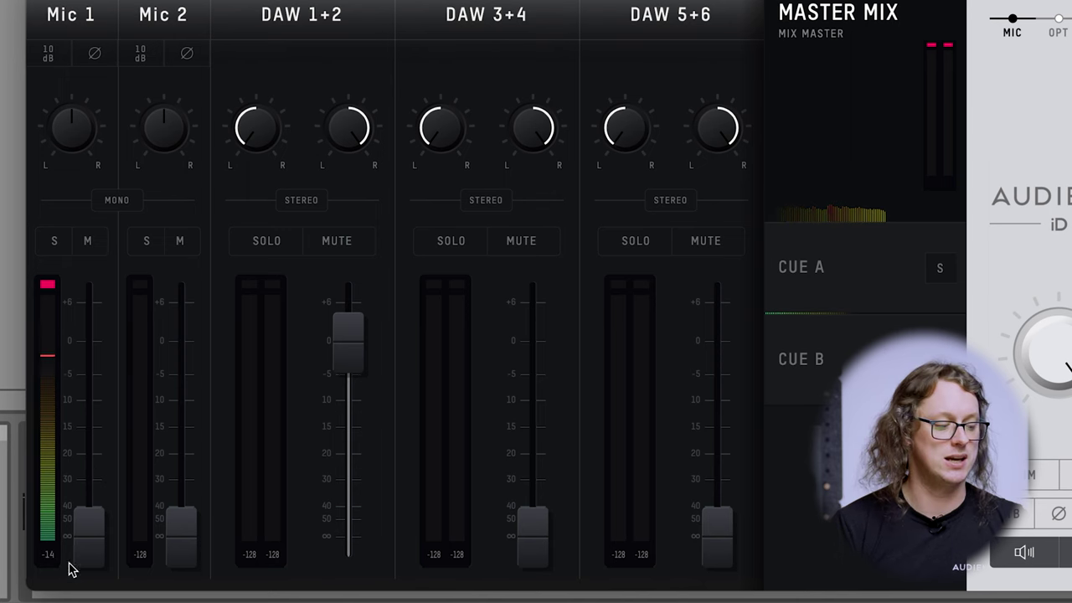
Raise the iD mixer's Mic 1 fader, pull it fully down, and close the mixer window.
left_click_drag(89, 543, 100, 346)
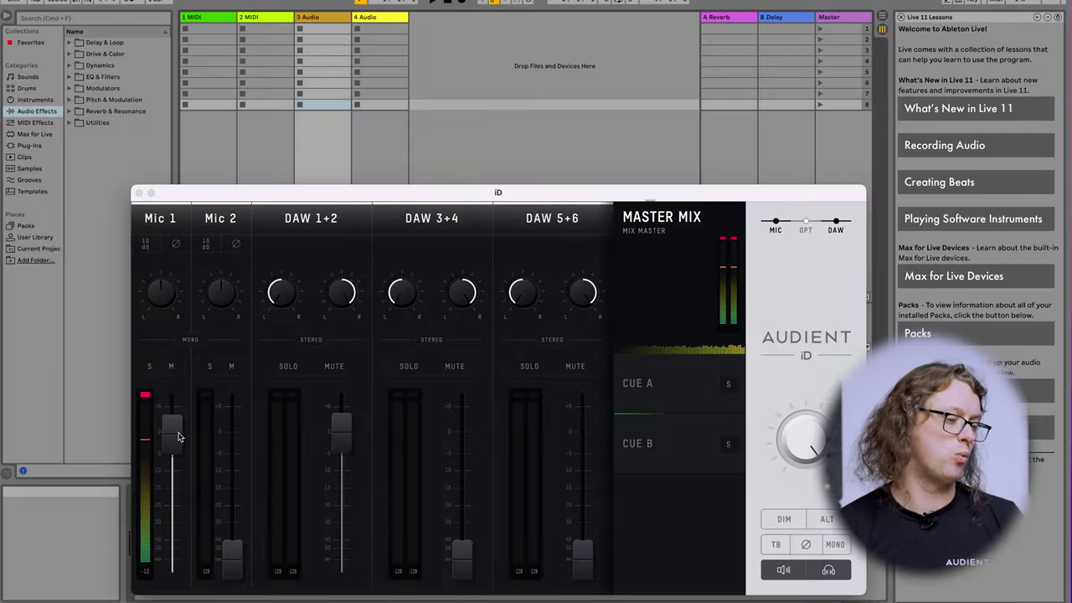
left_click_drag(178, 436, 183, 557)
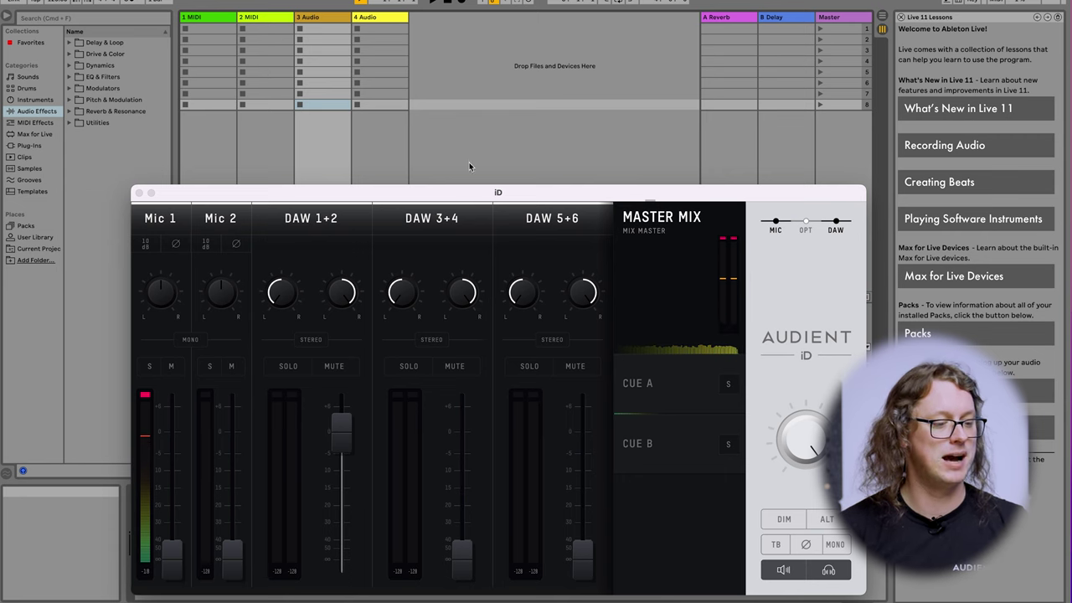
left_click(187, 598)
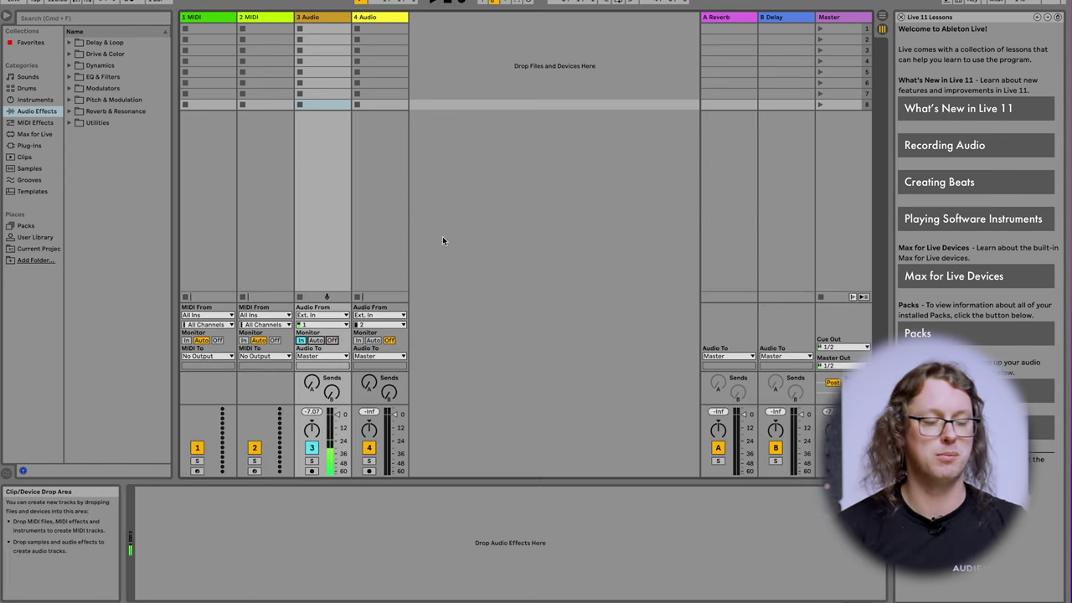